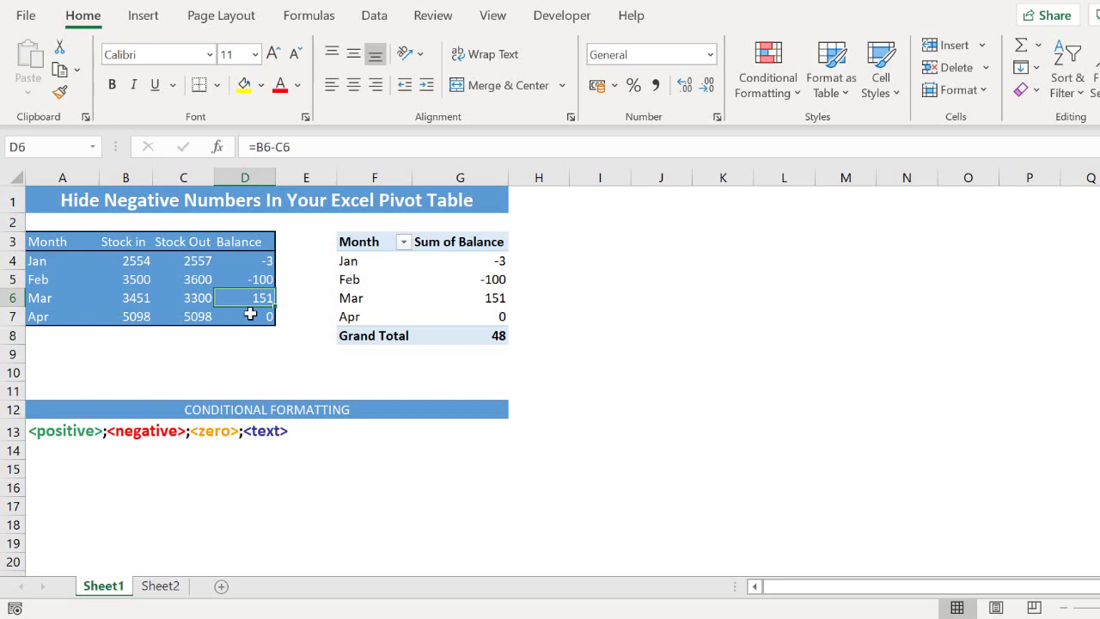
Step: Inspect the Jan–Apr stock values and balance formulas in the source table
click(391, 283)
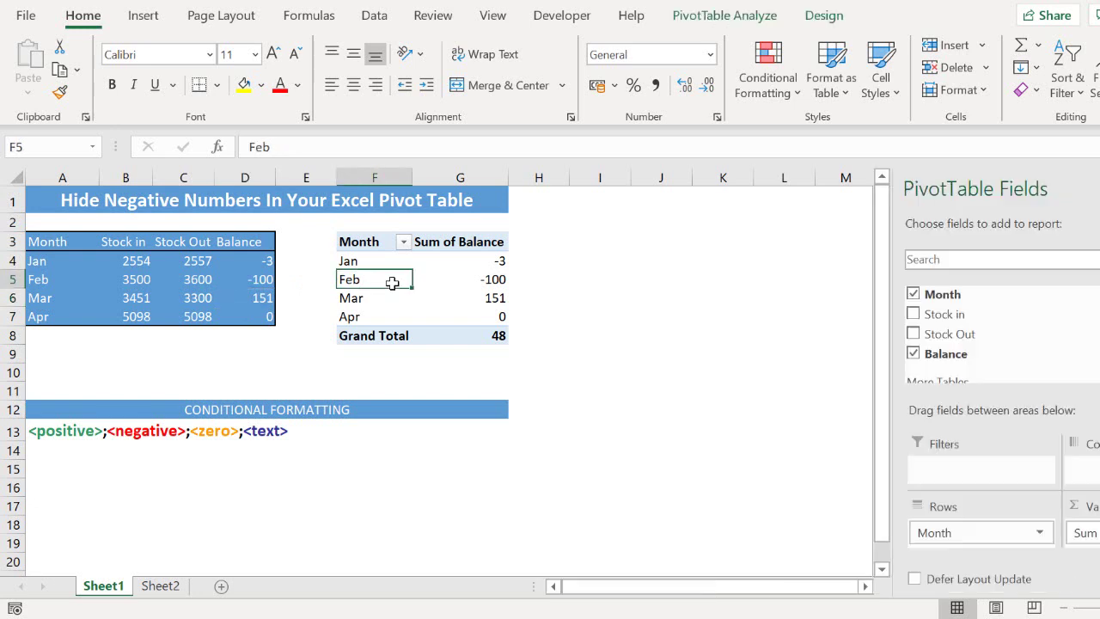
drag(254, 315, 85, 250)
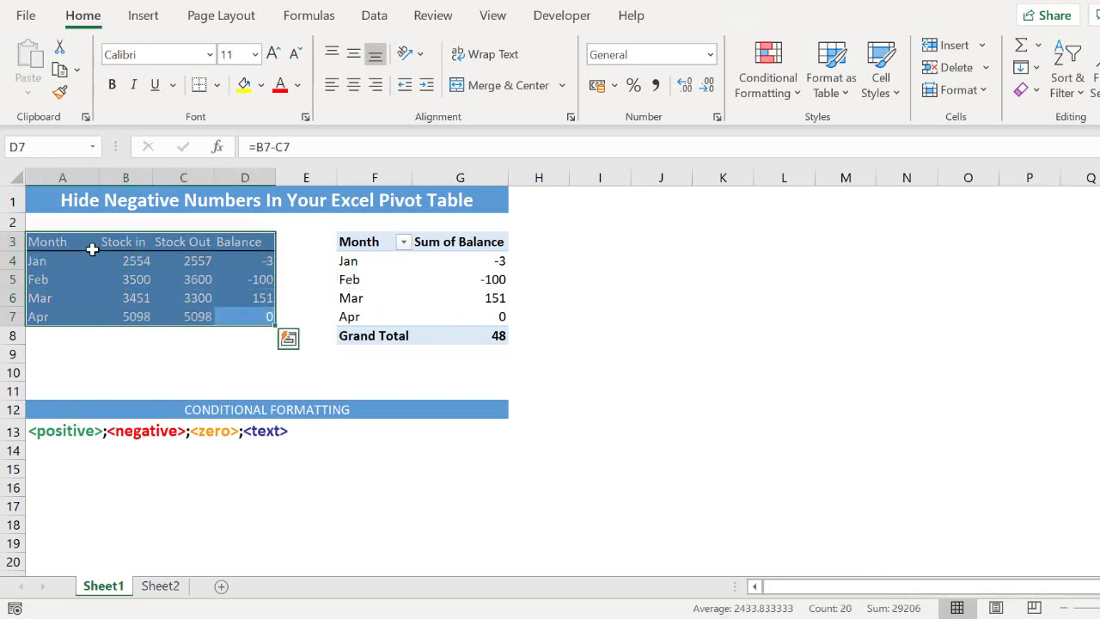
click(85, 250)
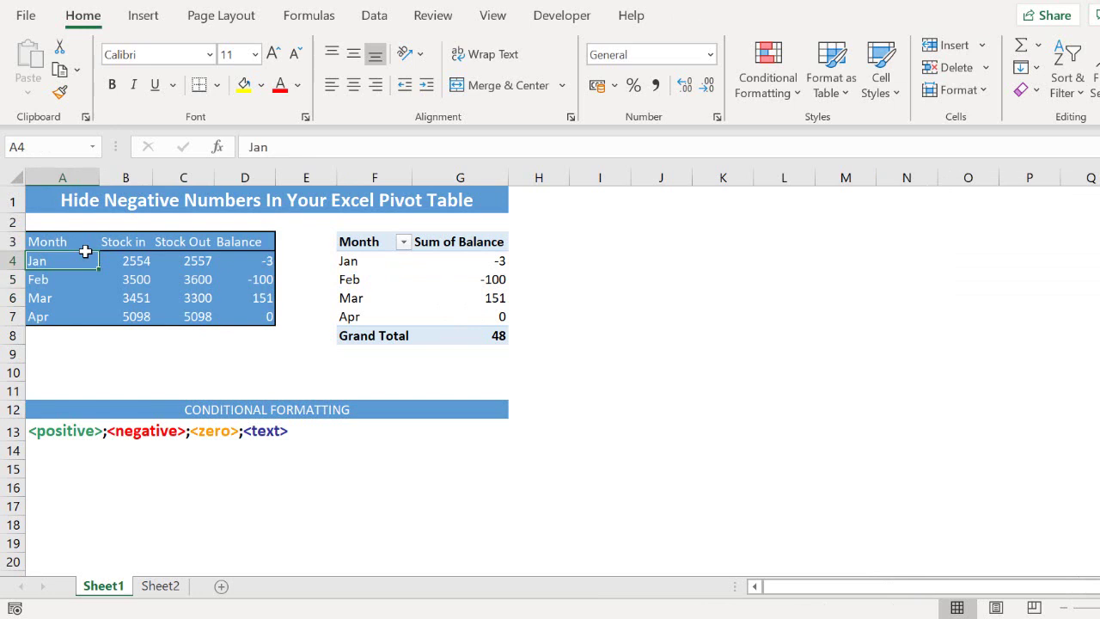
key(Tab)
key(Tab)
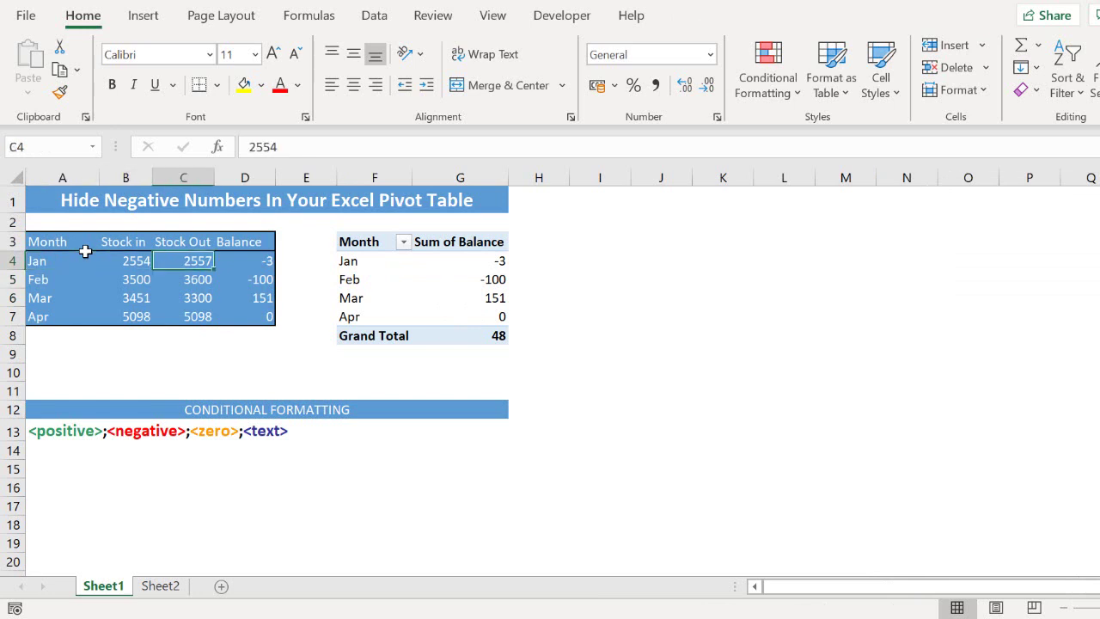
key(Tab)
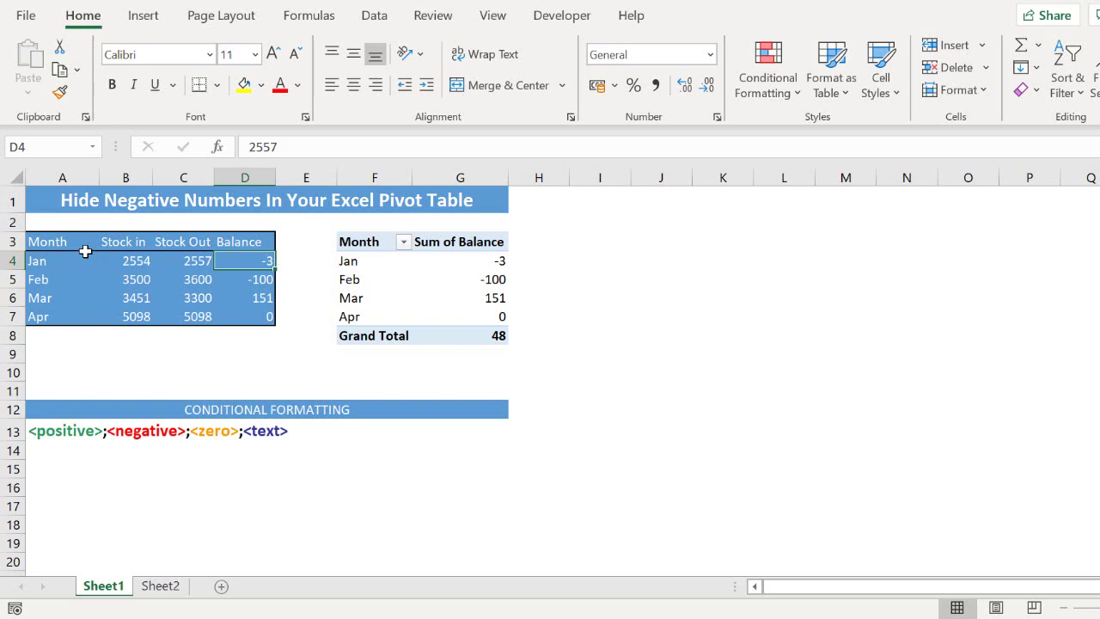
key(shift+Tab)
key(shift+Tab)
key(shift+Tab)
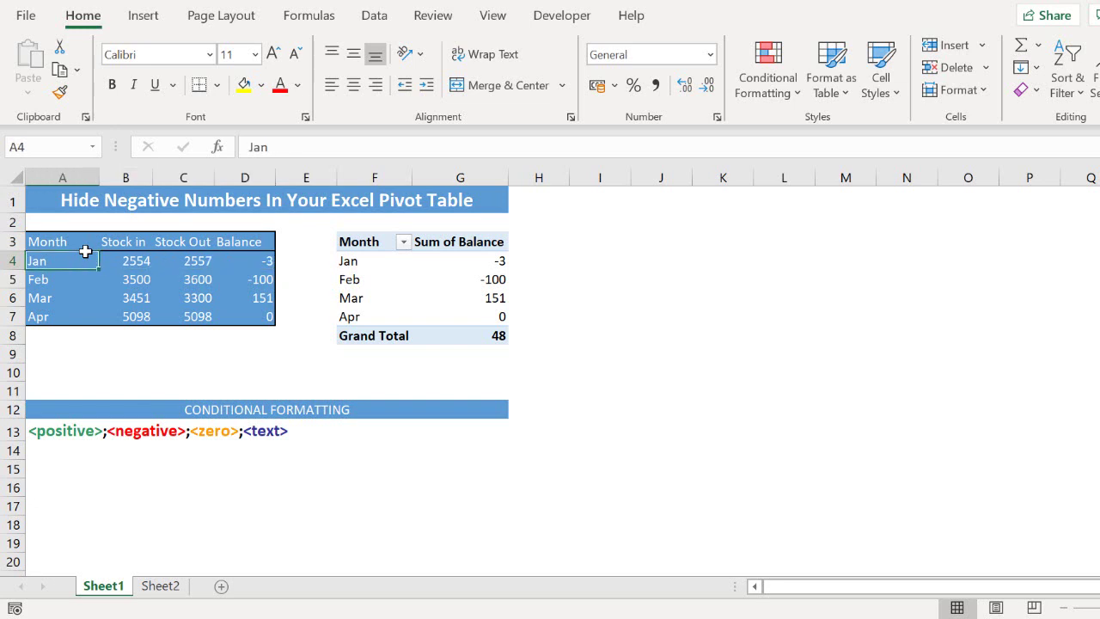
key(Return)
key(Return)
key(Return)
key(Tab)
key(Tab)
key(Tab)
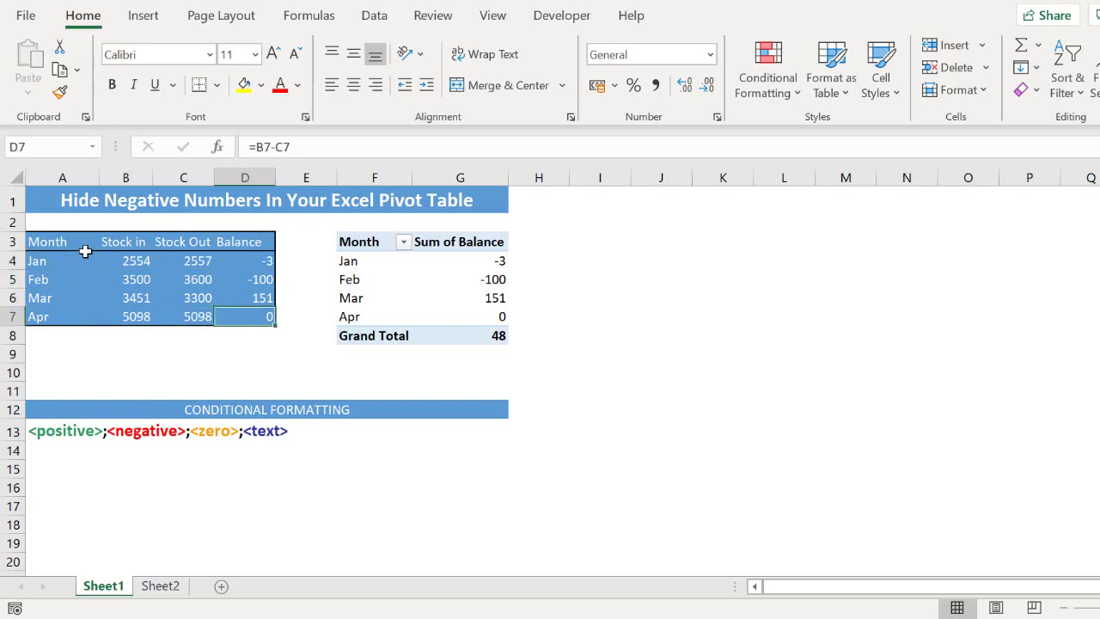
Step: Check the pivot's Jan -3, Feb -100 and Apr 0 balances, then deselect the pivot
click(455, 279)
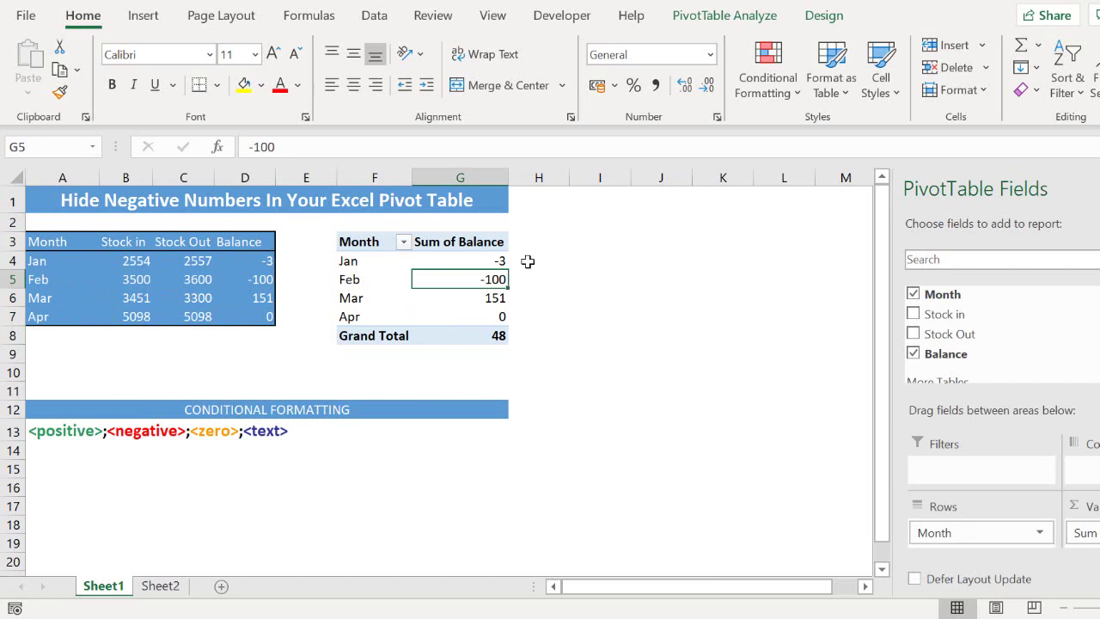
click(500, 261)
click(485, 280)
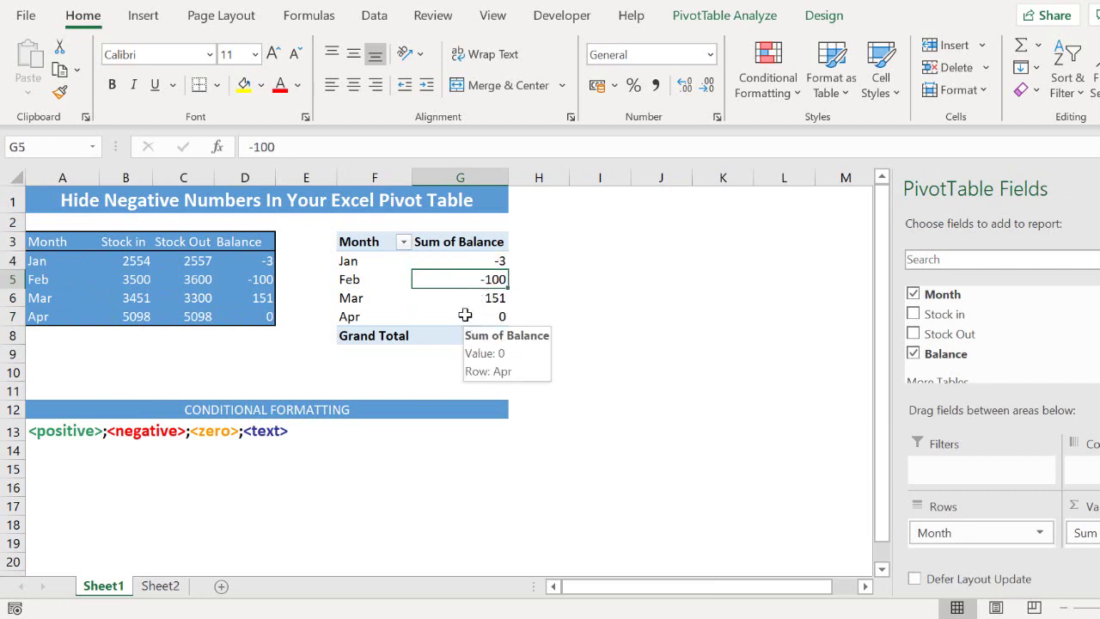
click(466, 315)
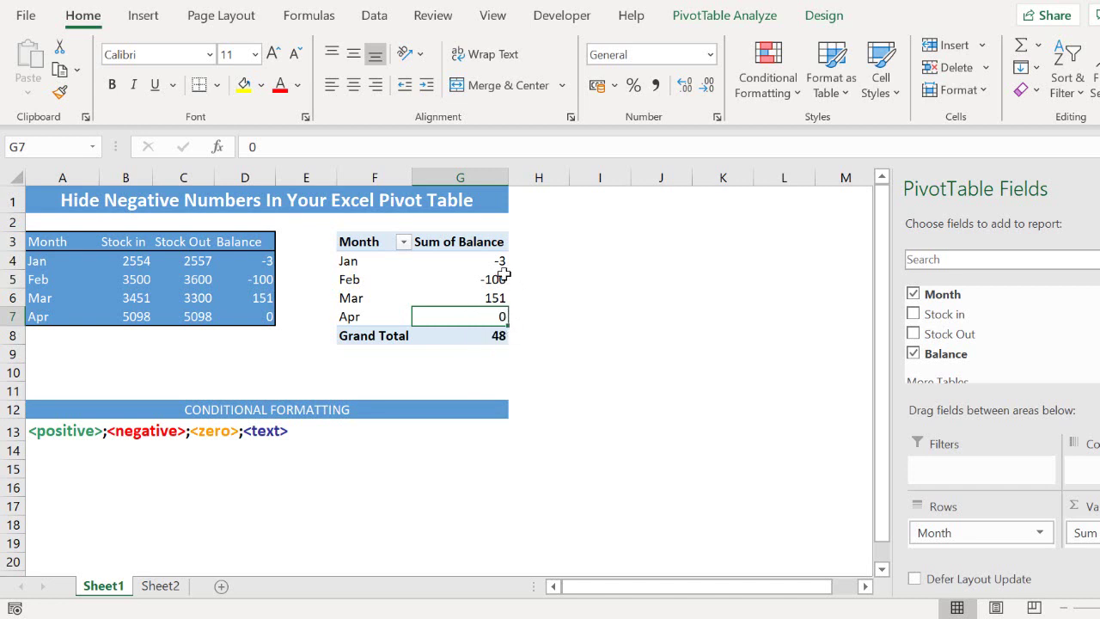
drag(497, 262, 359, 295)
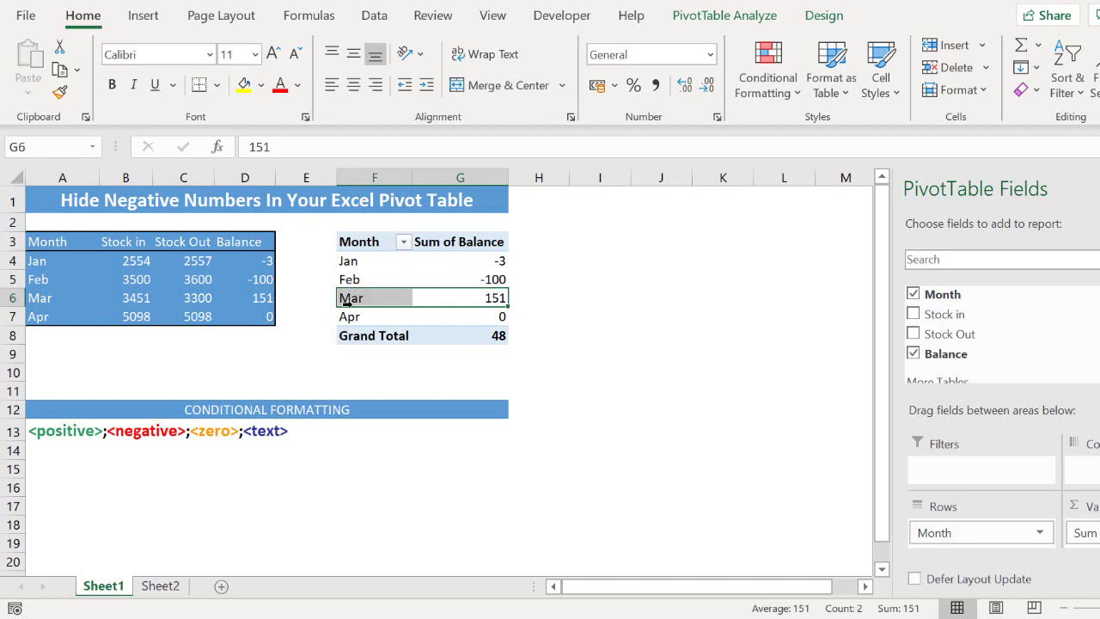
click(62, 484)
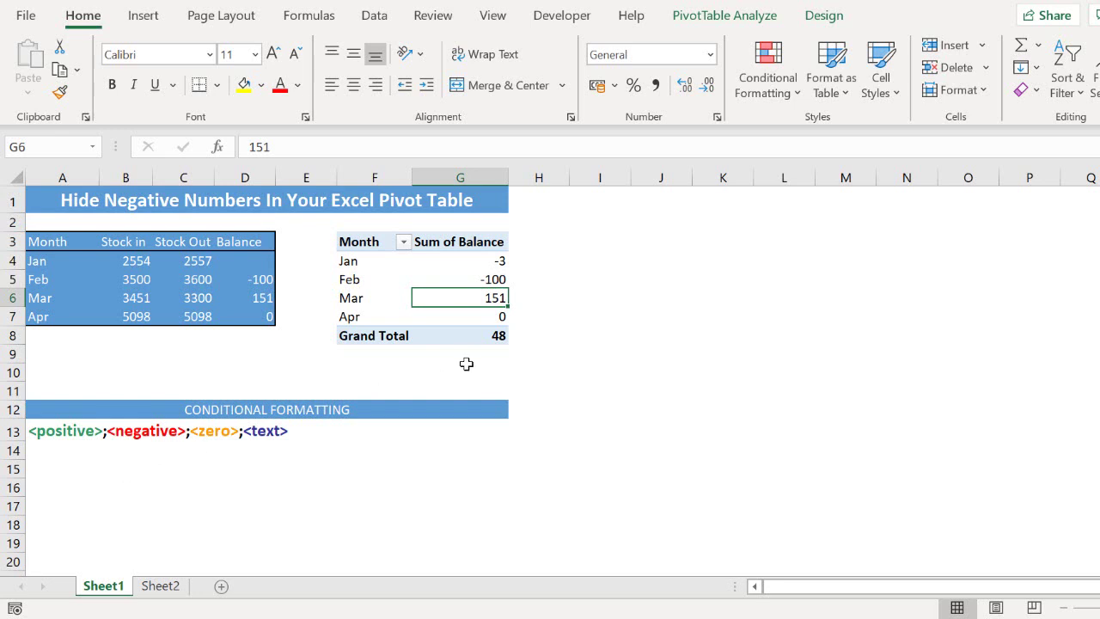
Step: In Format Cells, replace the General code with the custom number format 0;;;
right_click(361, 451)
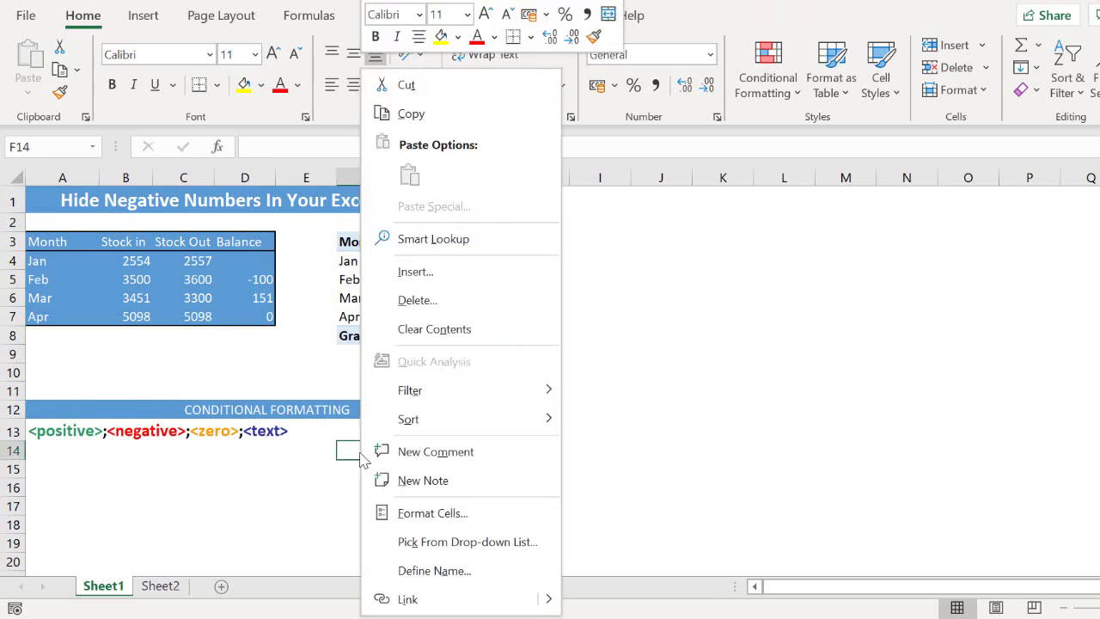
click(455, 514)
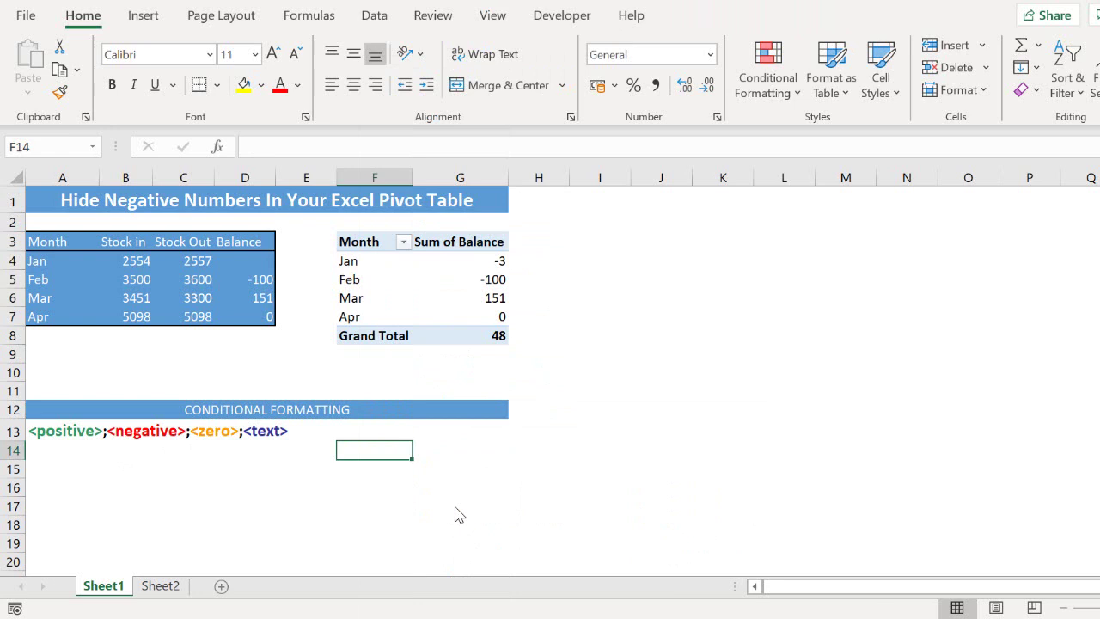
drag(494, 149, 613, 110)
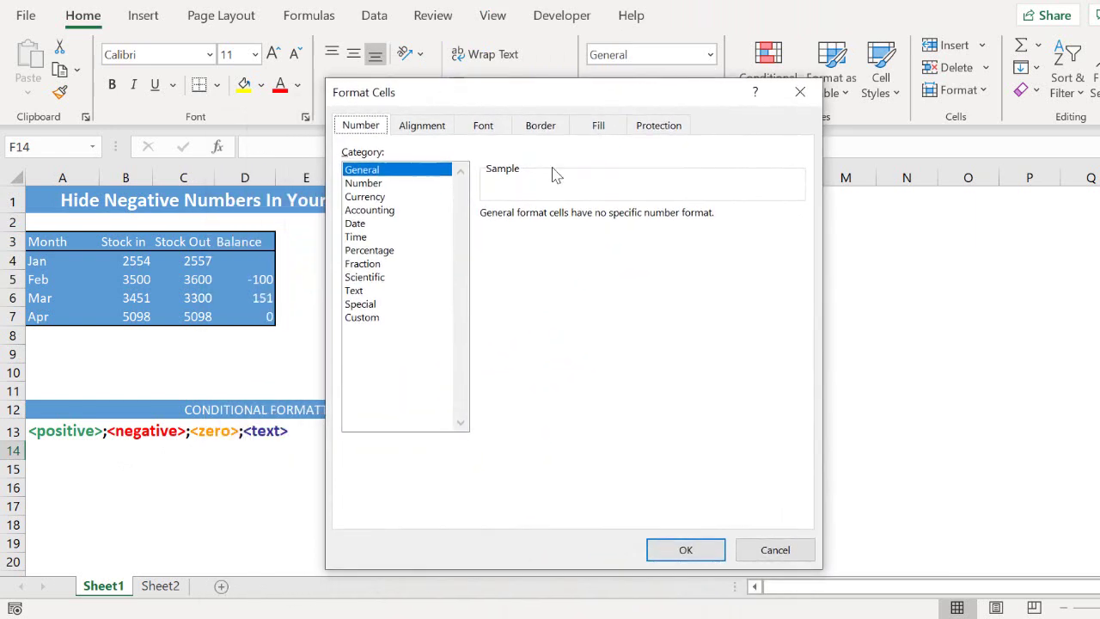
click(388, 320)
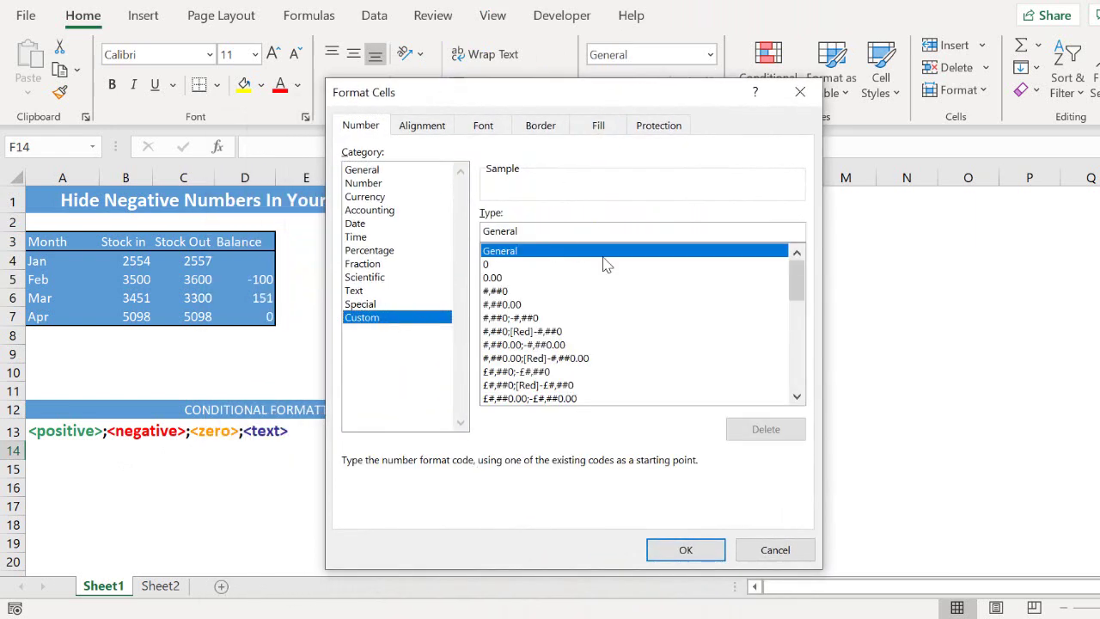
click(596, 230)
key(BackSpace)
key(BackSpace)
key(BackSpace)
key(BackSpace)
key(BackSpace)
key(BackSpace)
key(BackSpace)
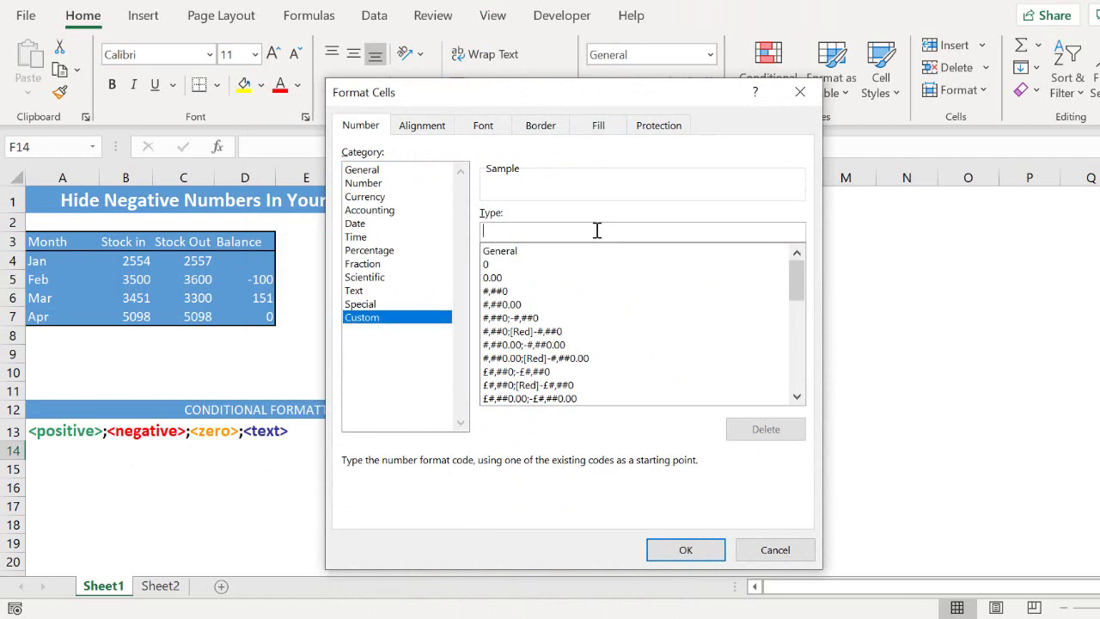
text(0;;;)
Step: Apply the 0;;; format so only Mar's 151 shows, and select the Grand Total of 48
key(Return)
click(496, 297)
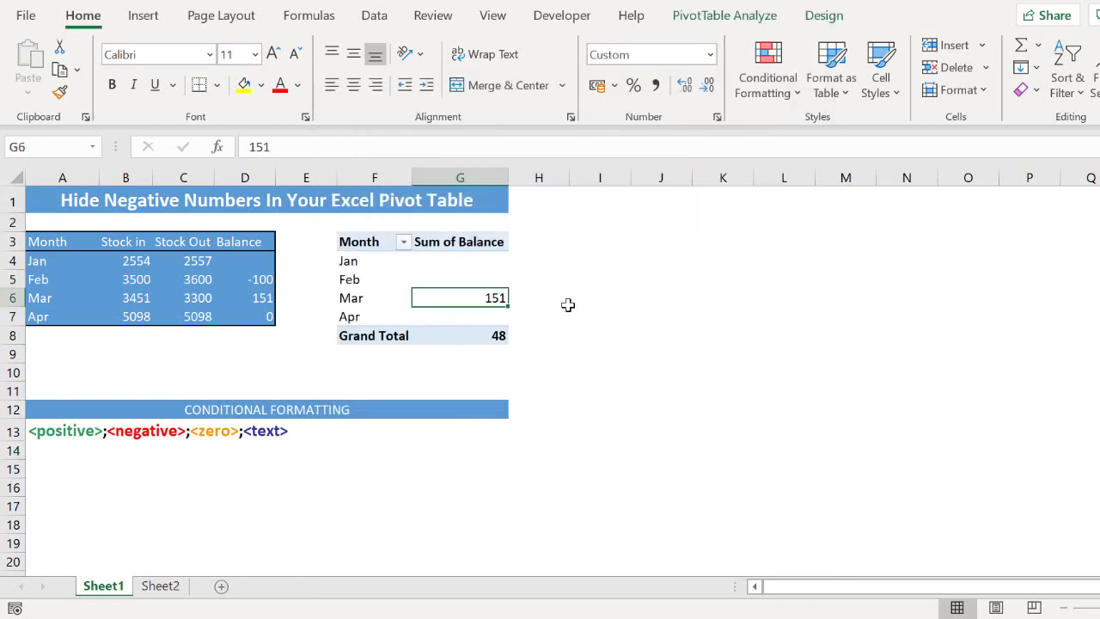
key(Left)
key(Right)
mouse_move(469, 330)
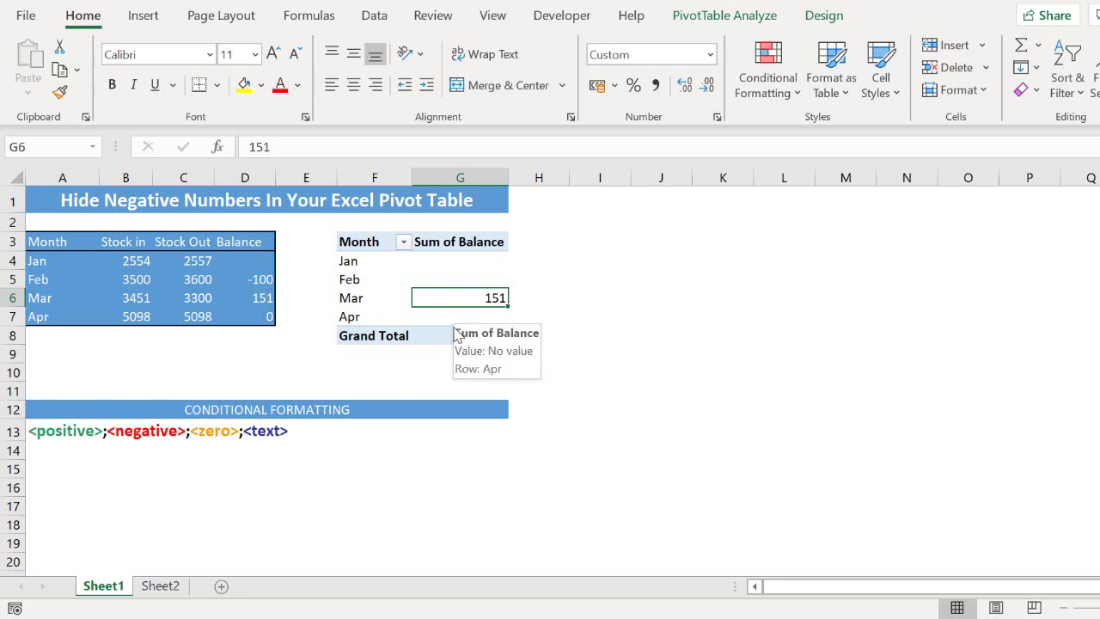
click(437, 338)
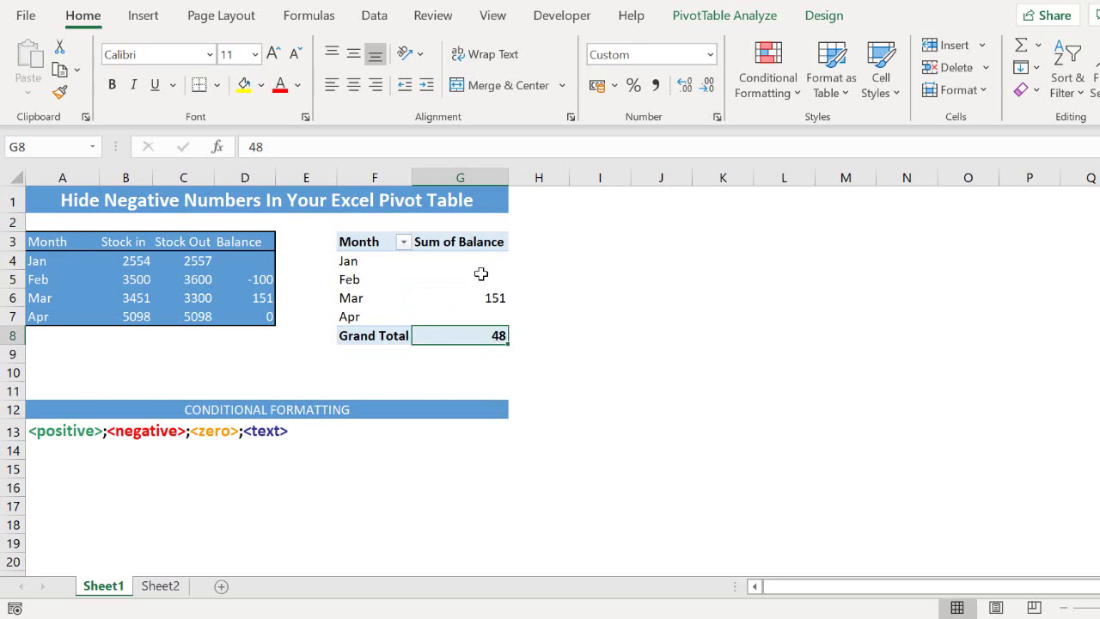
Step: Turn off grand totals for both rows and columns in PivotTable Options
right_click(470, 335)
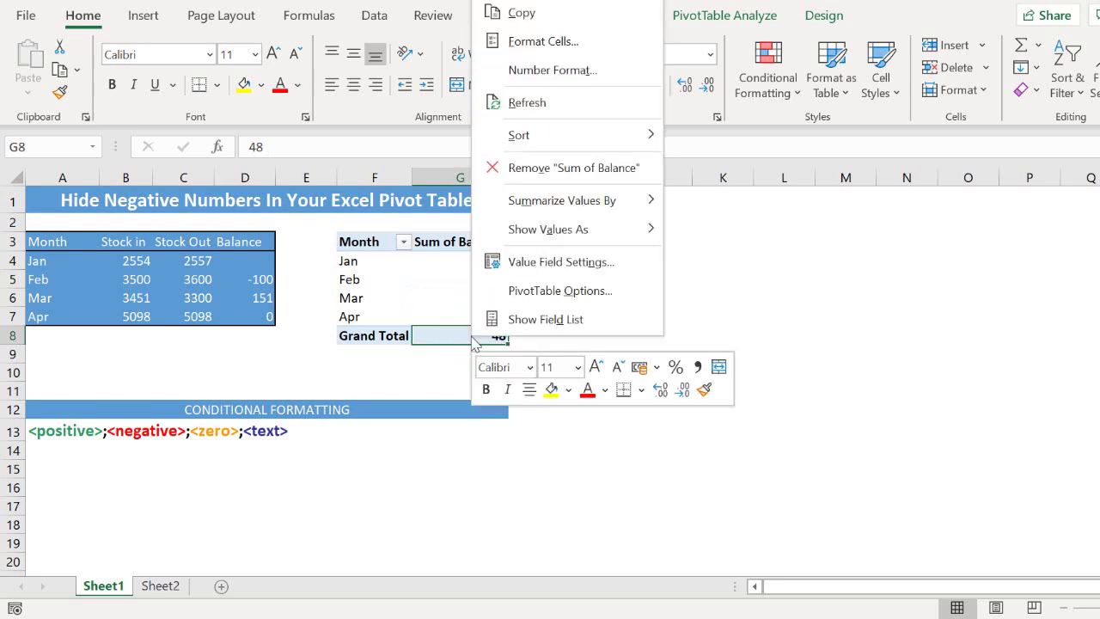
click(540, 291)
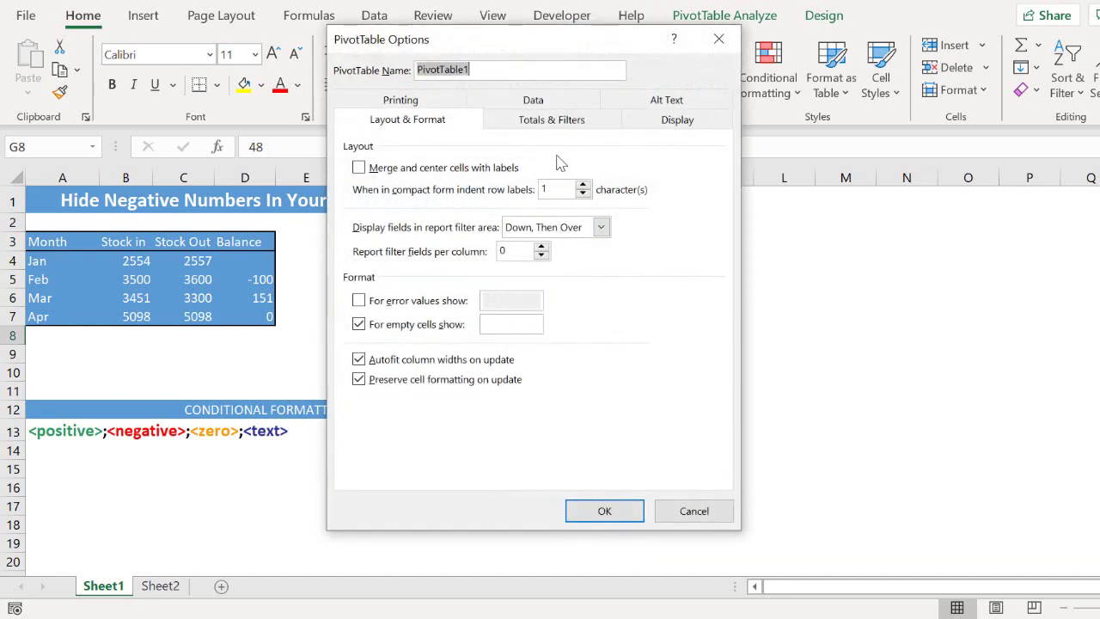
click(559, 121)
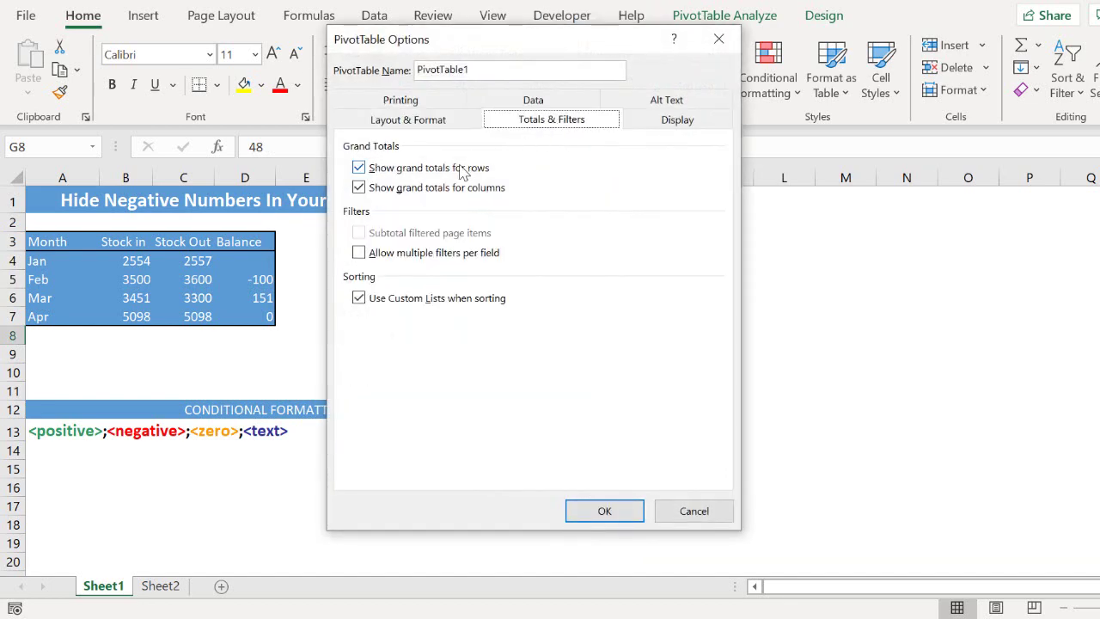
click(464, 170)
click(446, 190)
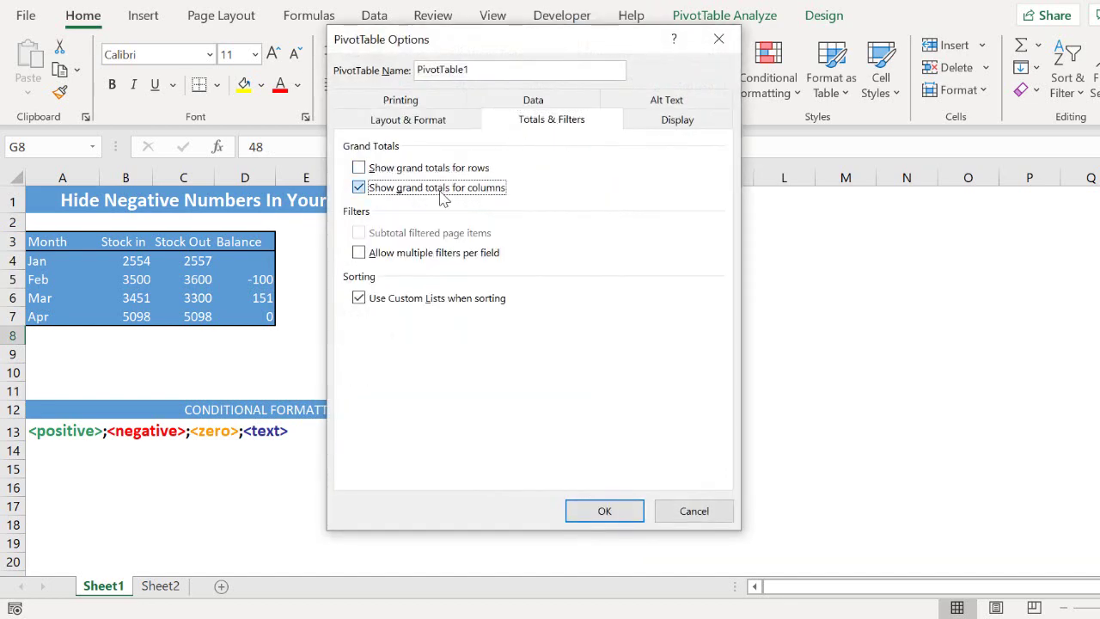
click(605, 511)
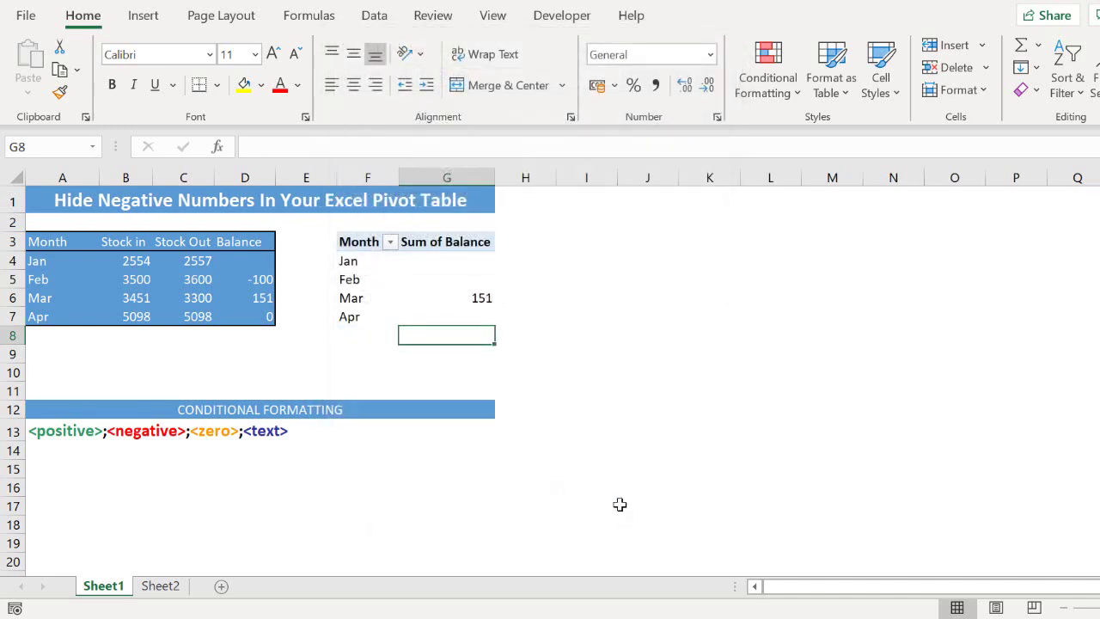
Step: Check the Mar 151 and hidden Apr balance cells in the pivot
click(451, 315)
click(465, 298)
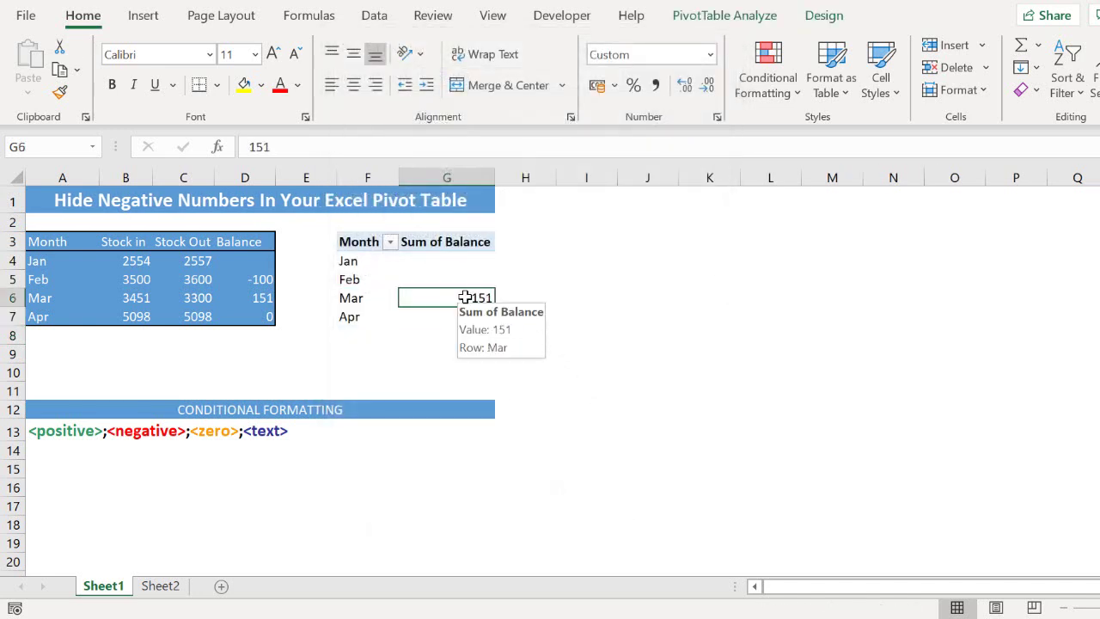
key(Left)
key(Down)
key(Right)
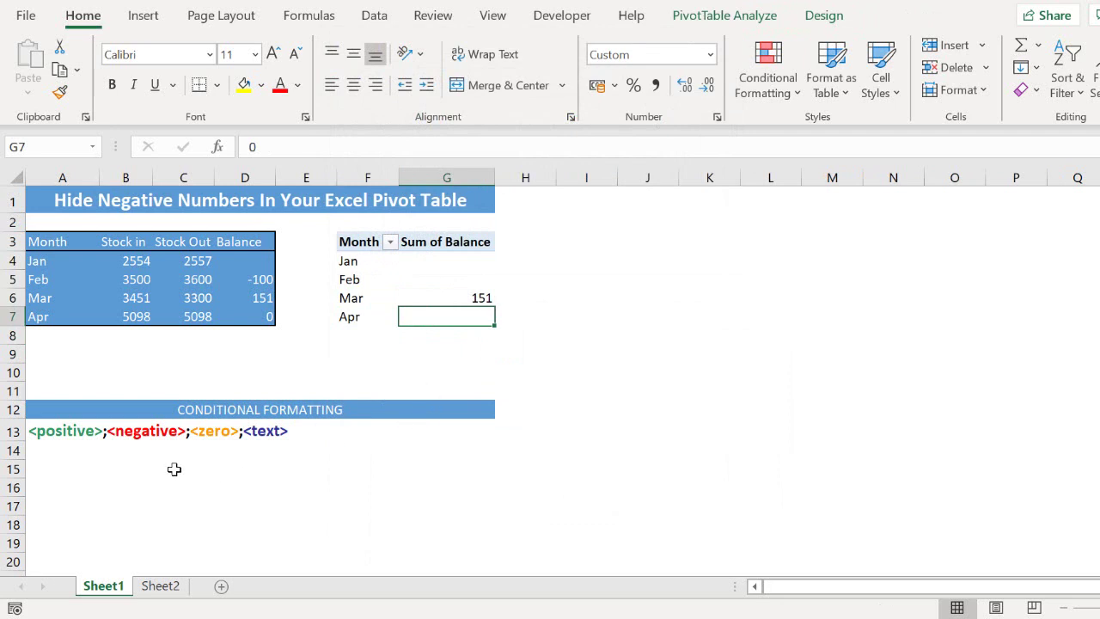
click(85, 468)
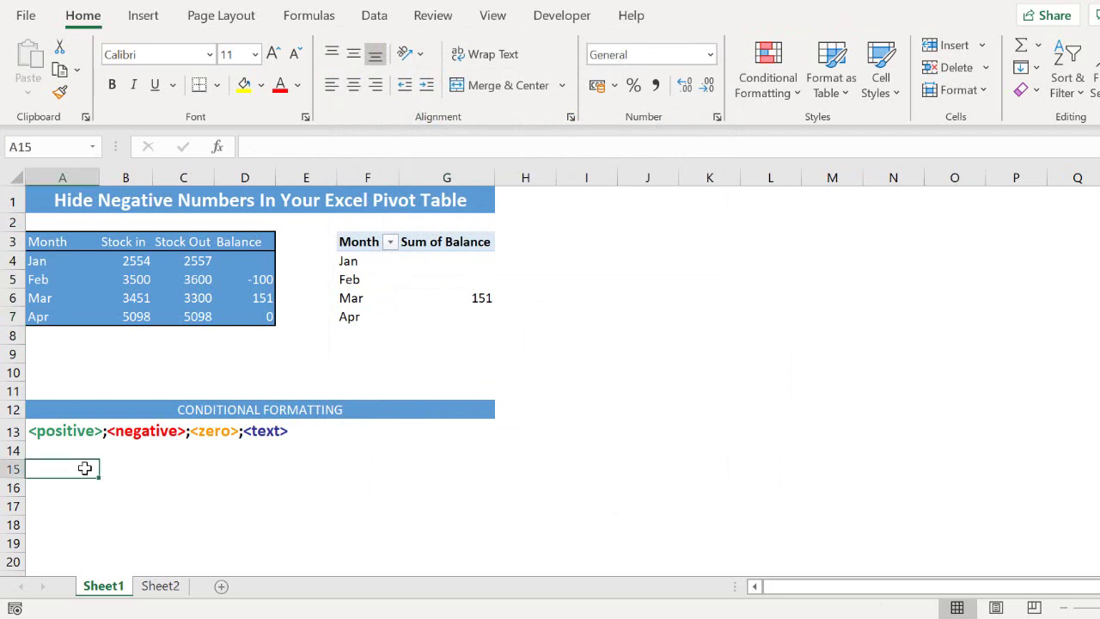